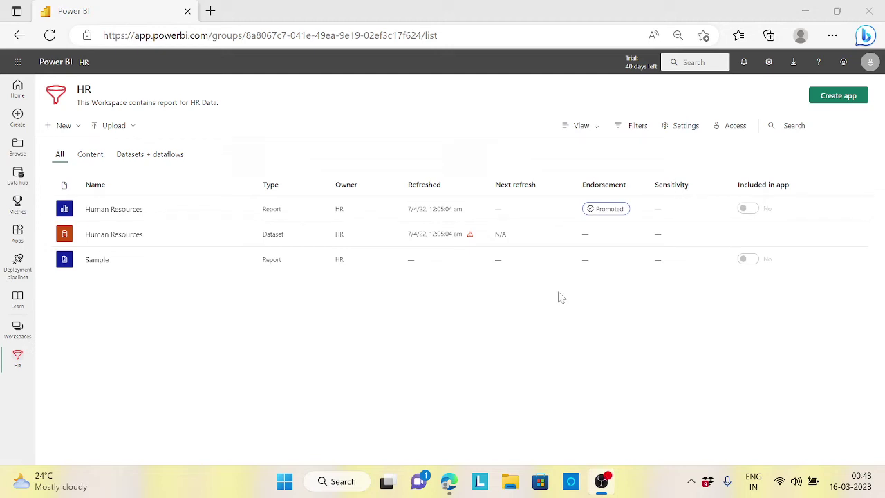
# - Open the Human Resources report from the HR workspace to its Overview page
pyautogui.click(448, 491)
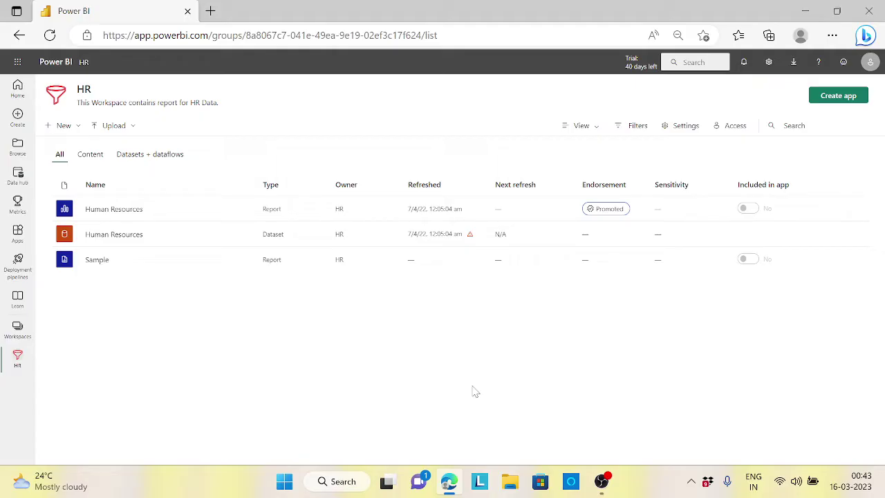
pyautogui.click(136, 210)
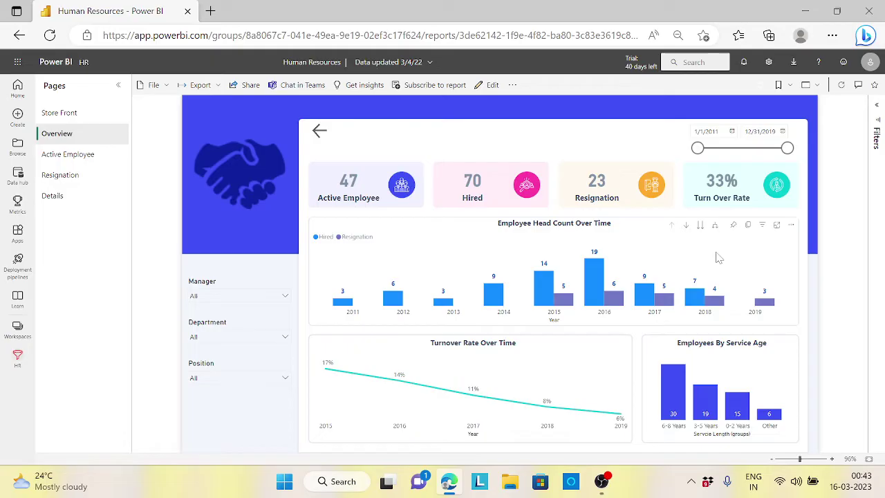
# - Pin the Employee Head Count Over Time chart to a new dashboard named 'HR Dashboard'
pyautogui.click(734, 225)
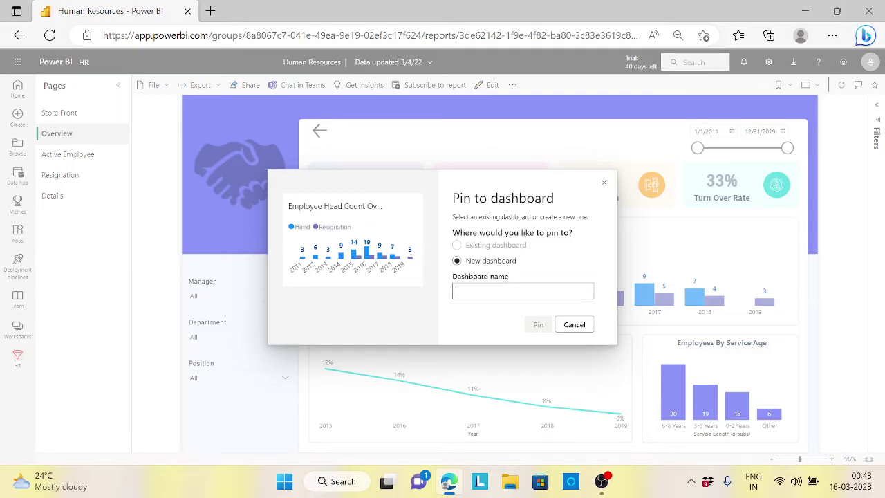
pyautogui.write('HR Dashboard')
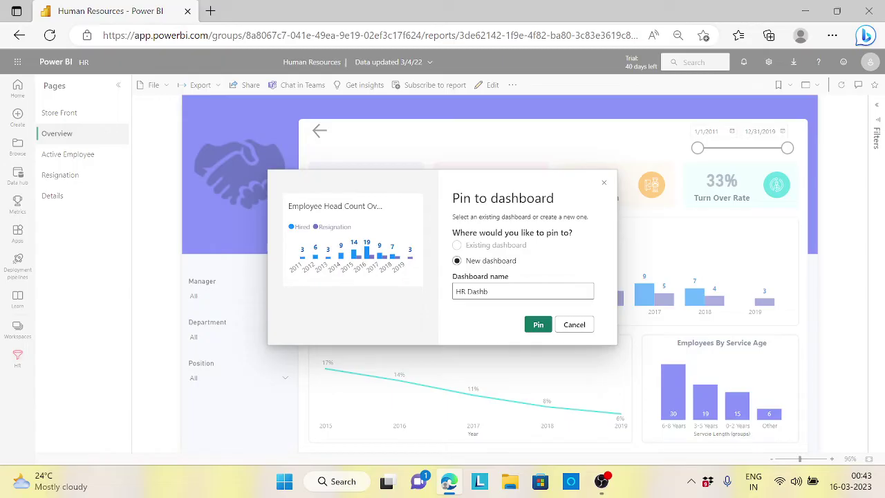
pyautogui.click(538, 324)
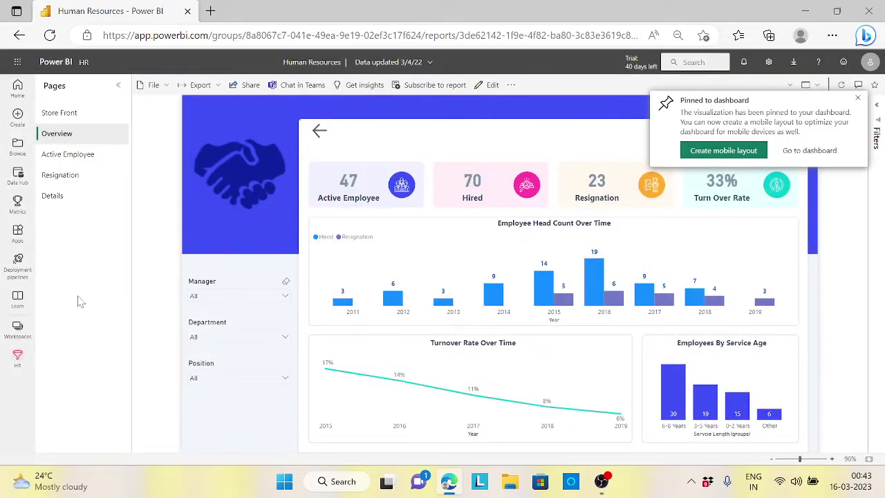
pyautogui.click(84, 63)
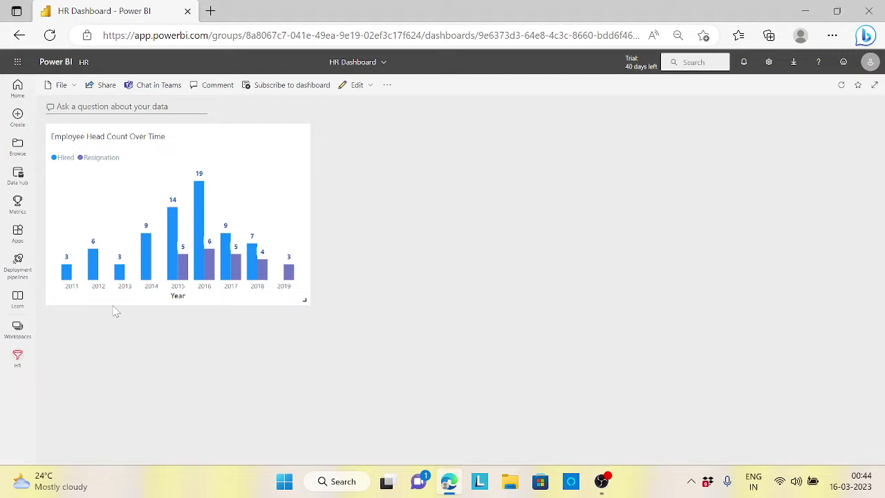
# - In edit mode, colour the head-count chart's Hired columns pink and save the Human Resources report
pyautogui.click(84, 62)
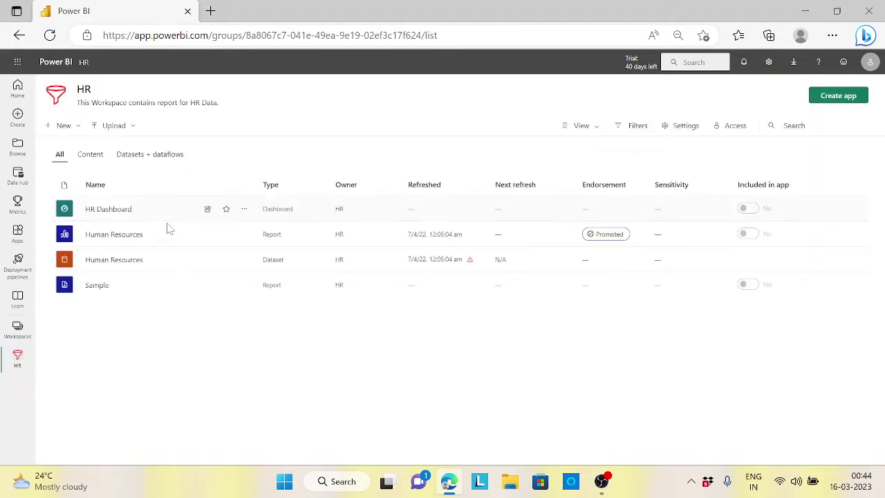
pyautogui.click(136, 234)
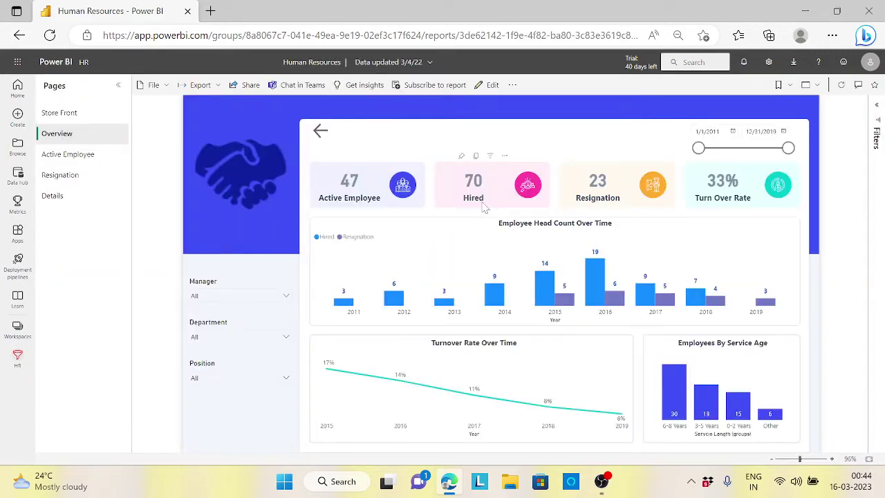
pyautogui.click(488, 85)
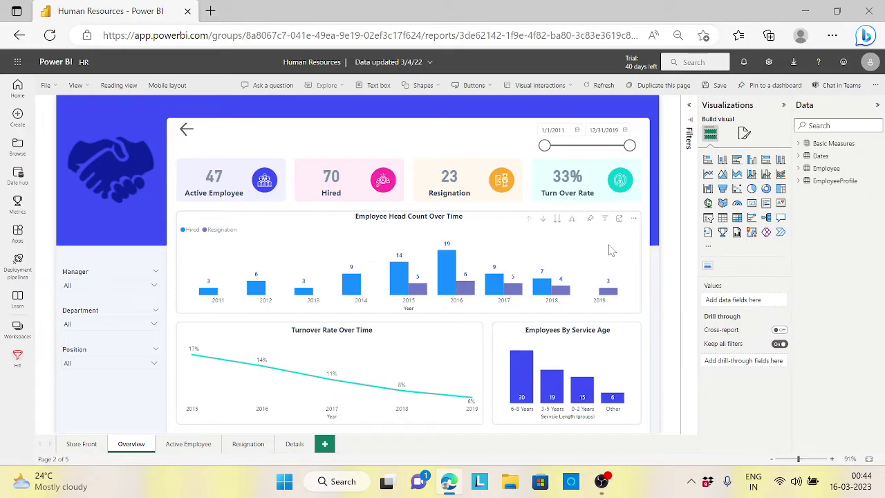
pyautogui.click(606, 264)
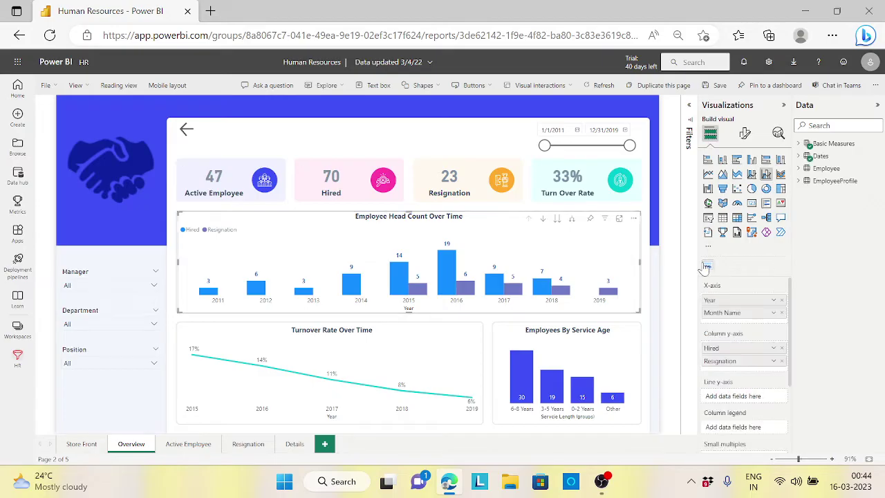
pyautogui.click(745, 133)
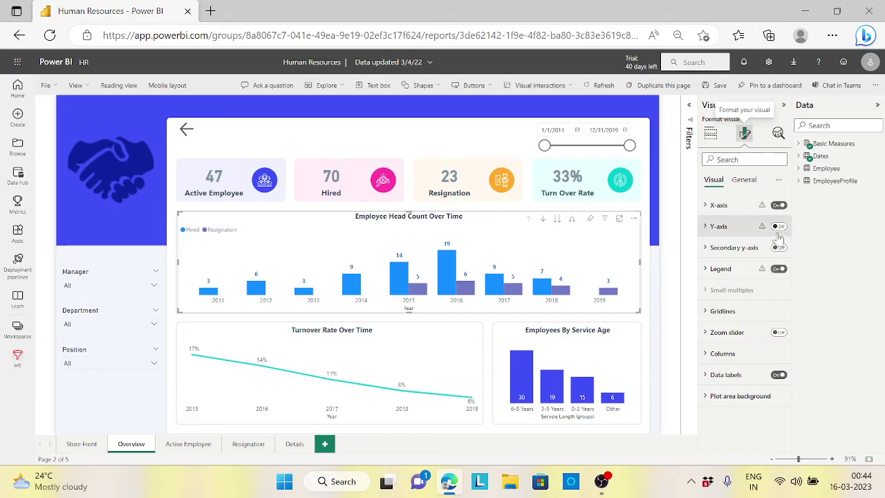
pyautogui.click(706, 355)
pyautogui.click(726, 406)
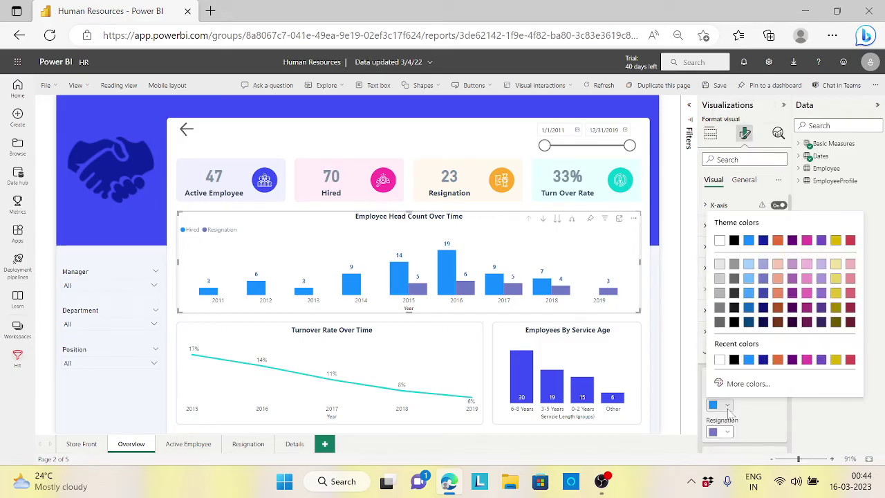
pyautogui.click(806, 360)
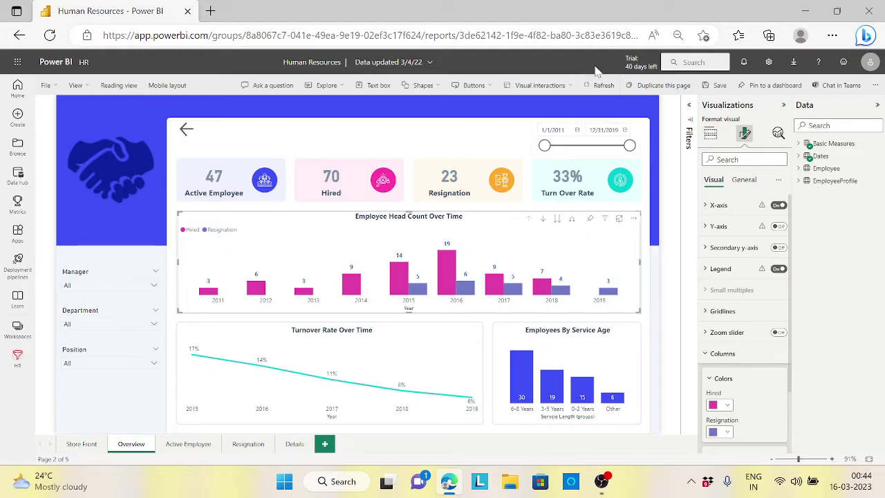
pyautogui.click(54, 85)
pyautogui.click(79, 116)
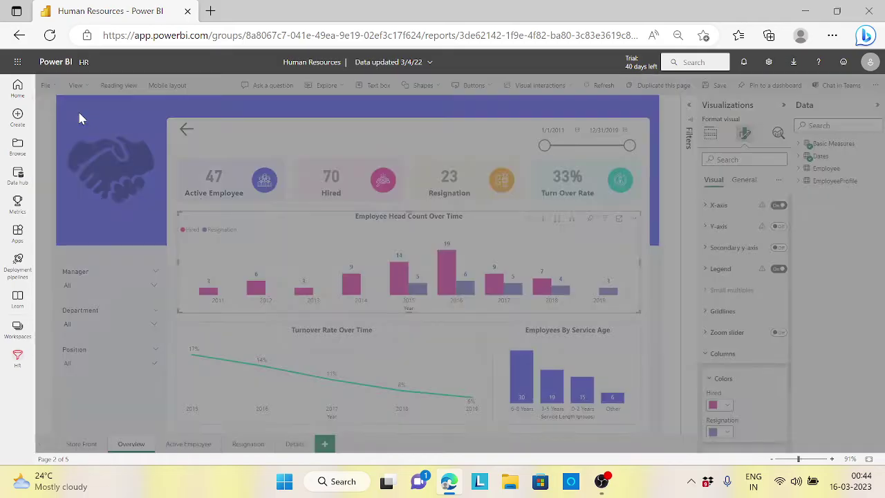
# - View the HR Dashboard tile, which still shows blue Hired bars, then go back to the HR workspace
pyautogui.click(83, 62)
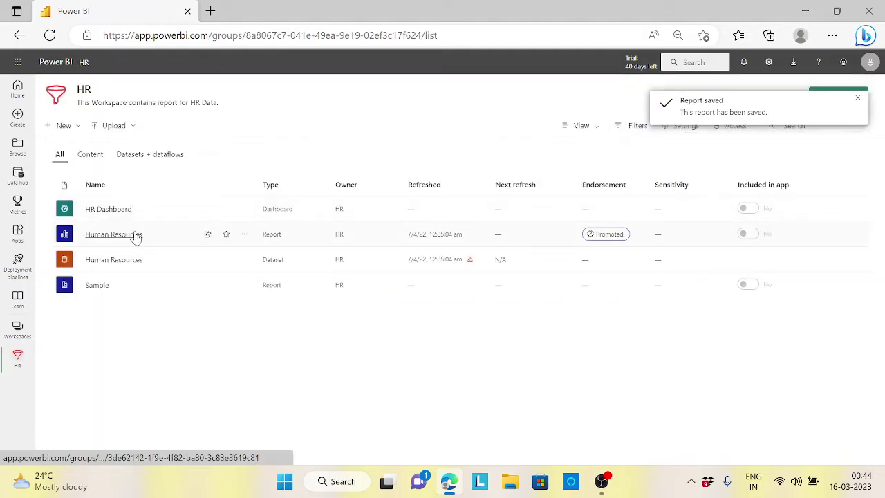
pyautogui.click(136, 234)
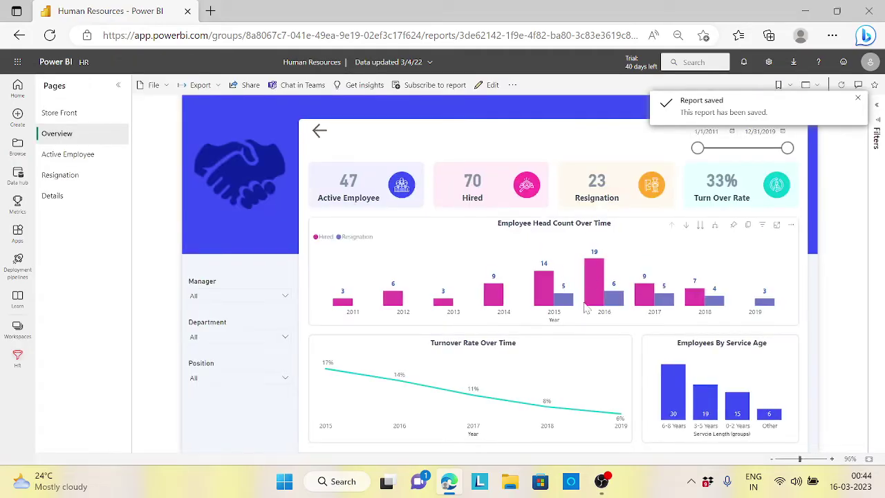
pyautogui.click(84, 62)
pyautogui.click(128, 209)
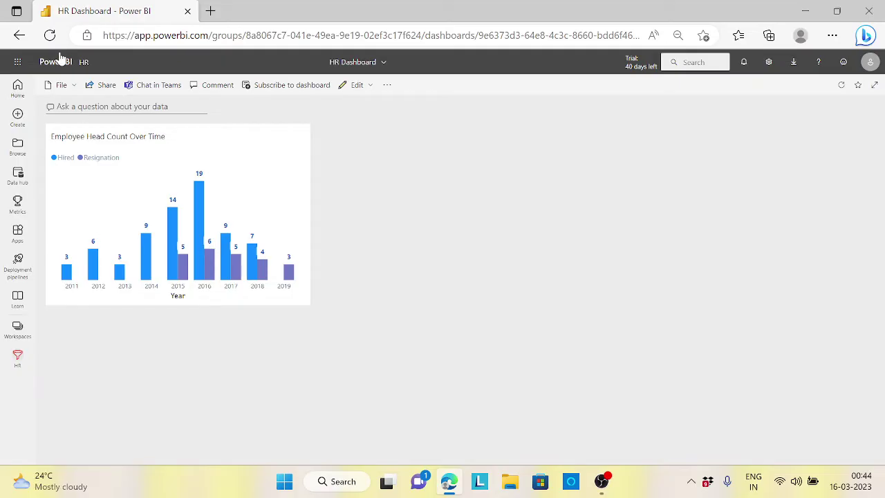
pyautogui.click(83, 62)
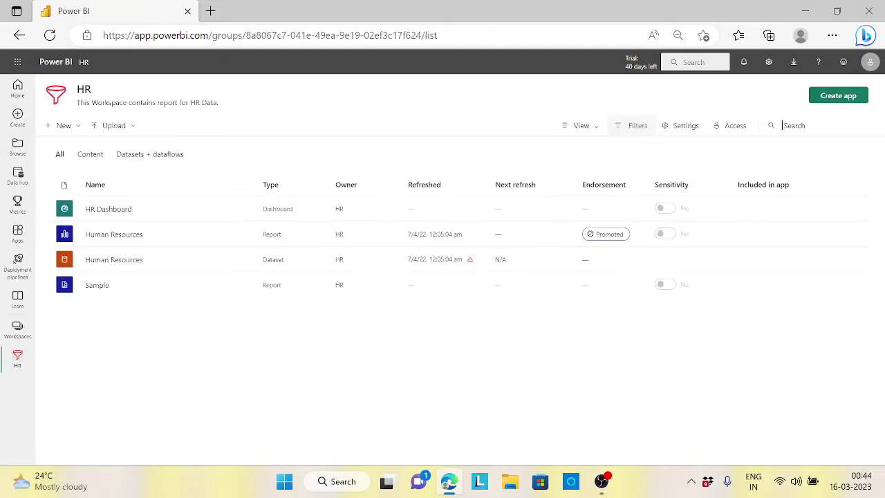
# - Pin the Human Resources Overview page live to the existing HR Dashboard
pyautogui.click(136, 237)
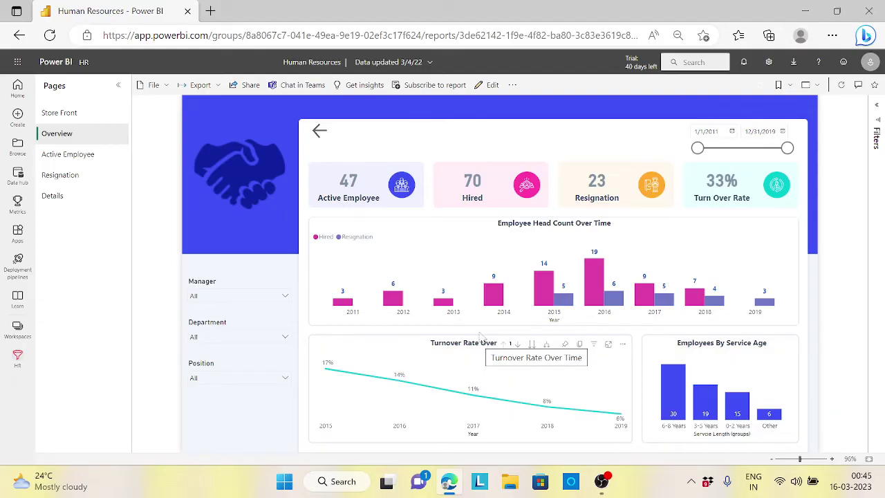
pyautogui.click(515, 85)
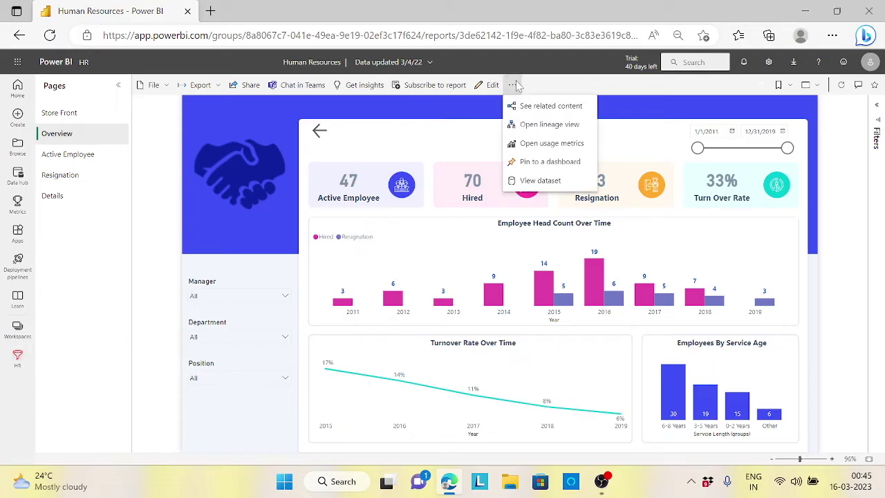
pyautogui.click(564, 166)
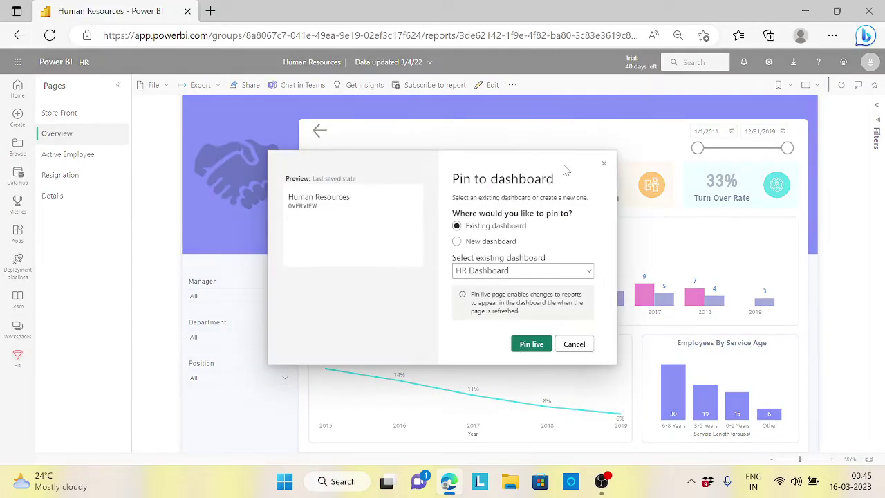
pyautogui.click(532, 344)
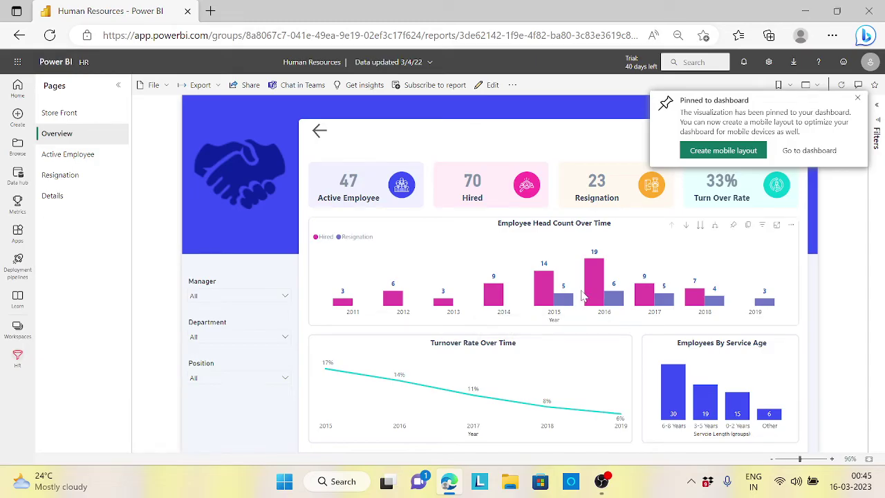
# - On HR Dashboard, try the live Overview tile's Manager and Department slicers
pyautogui.click(84, 61)
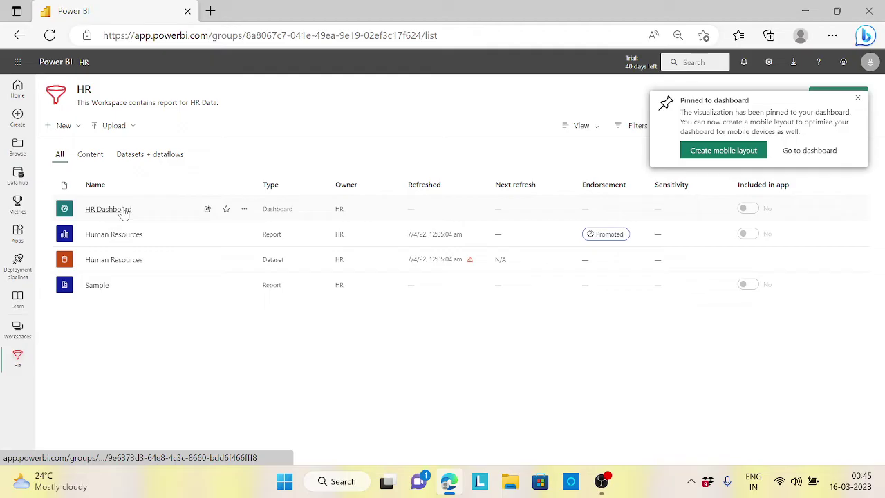
pyautogui.click(117, 209)
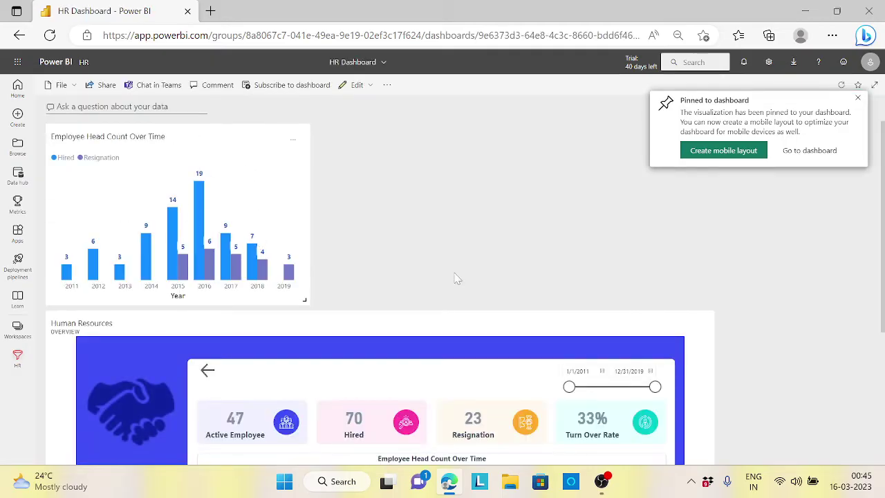
pyautogui.moveTo(884, 186); pyautogui.dragTo(874, 274)
pyautogui.scroll(-1, 874, 275)
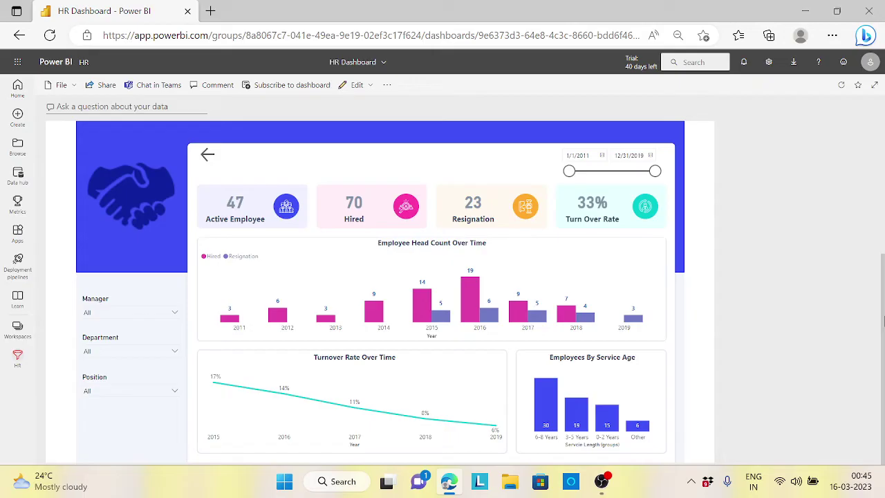
pyautogui.click(176, 317)
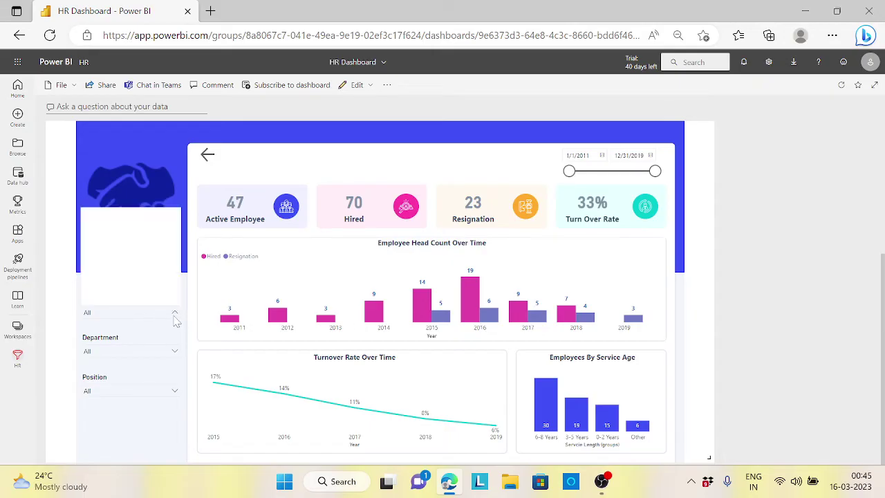
pyautogui.click(175, 351)
pyautogui.click(756, 298)
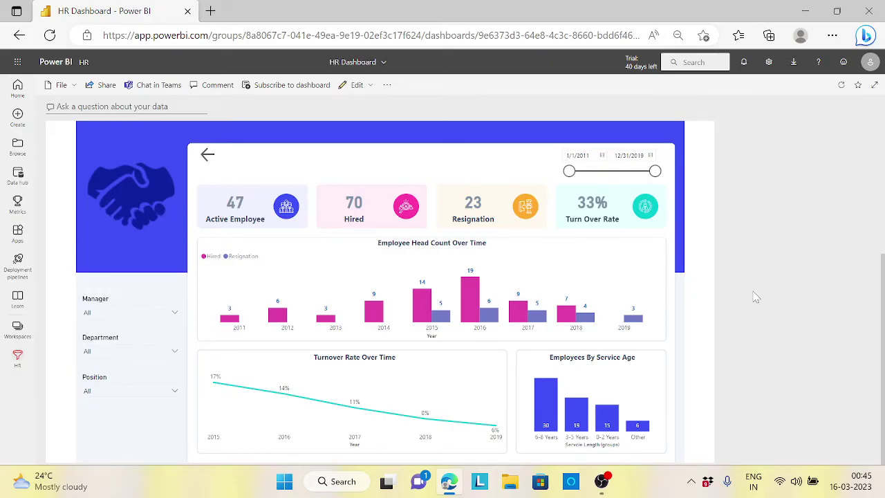
pyautogui.click(83, 62)
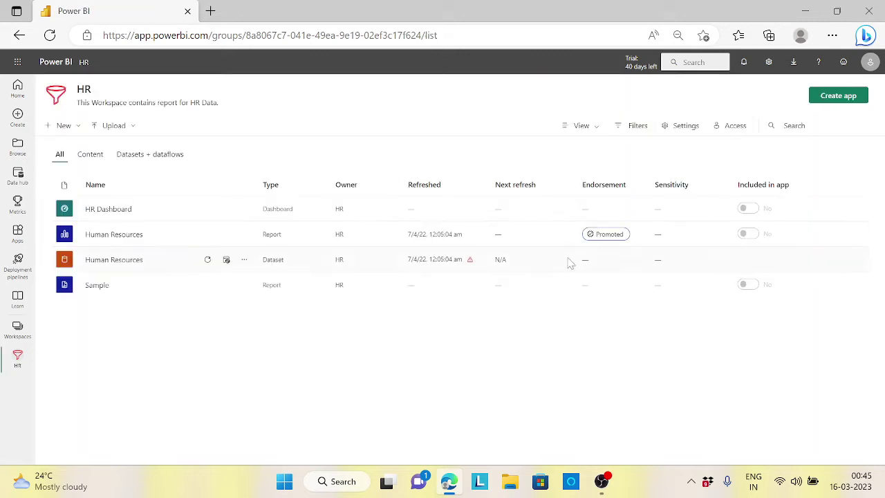
# - In edit mode, change the head-count chart's Hired columns to navy from Recent colors and save
pyautogui.click(131, 242)
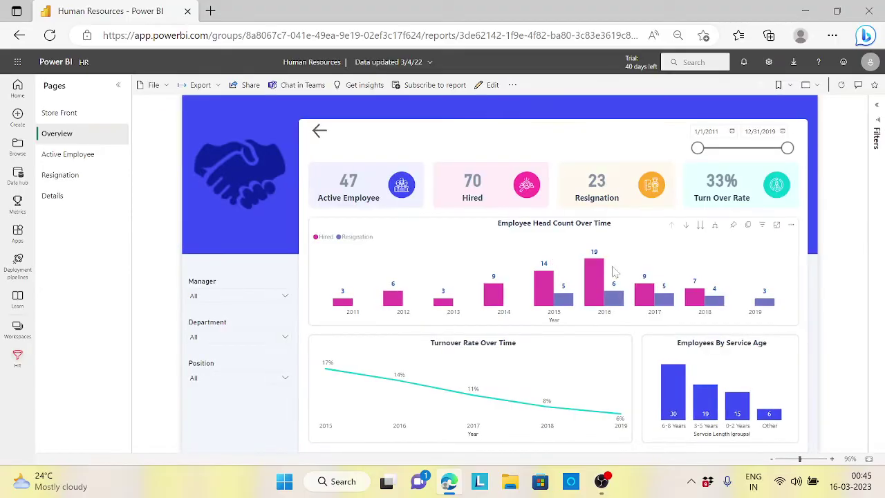
pyautogui.click(488, 85)
pyautogui.click(592, 250)
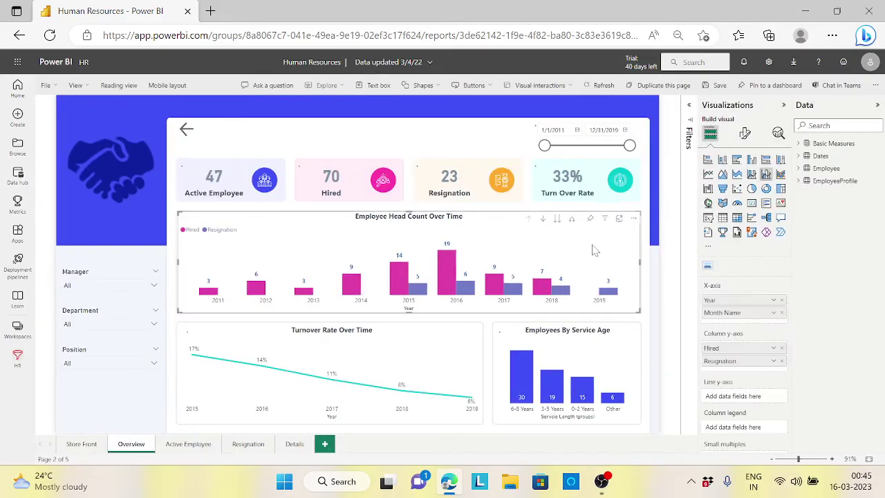
pyautogui.click(745, 133)
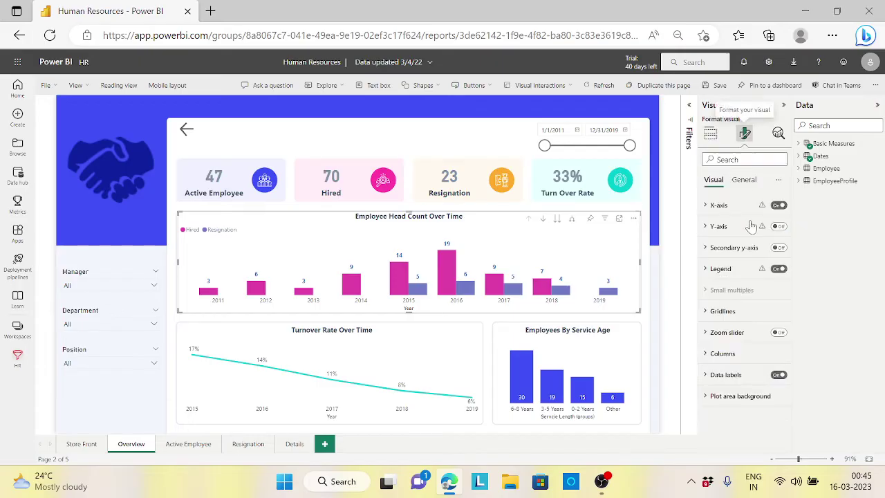
pyautogui.click(730, 355)
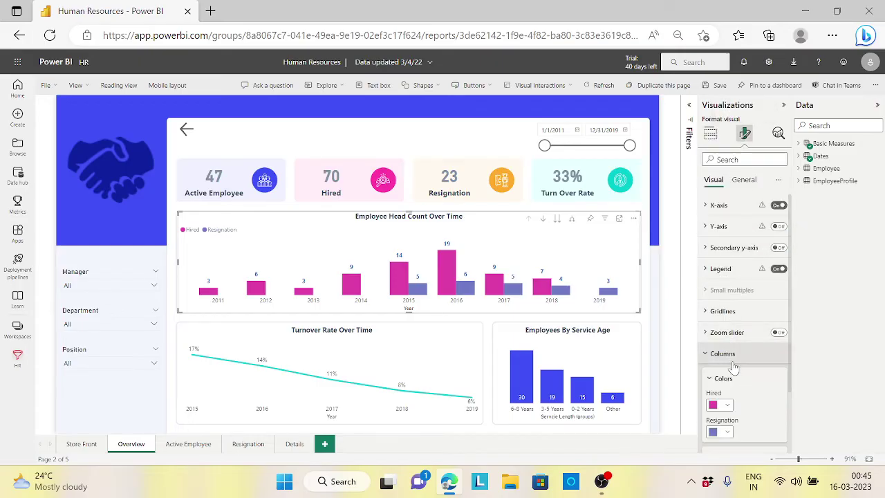
pyautogui.click(719, 405)
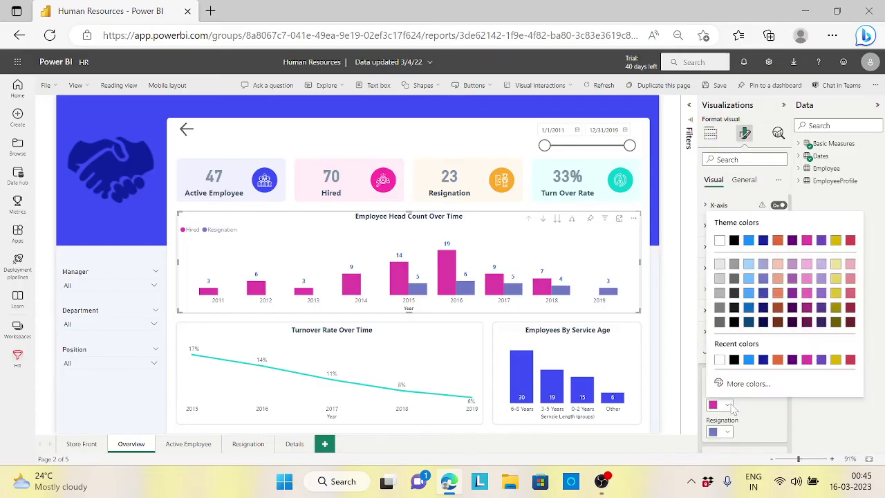
pyautogui.click(763, 360)
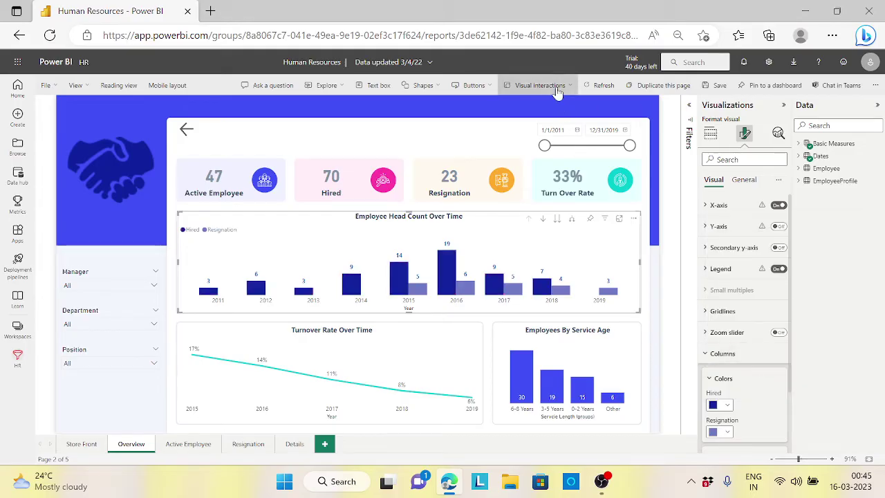
pyautogui.click(45, 85)
pyautogui.click(75, 109)
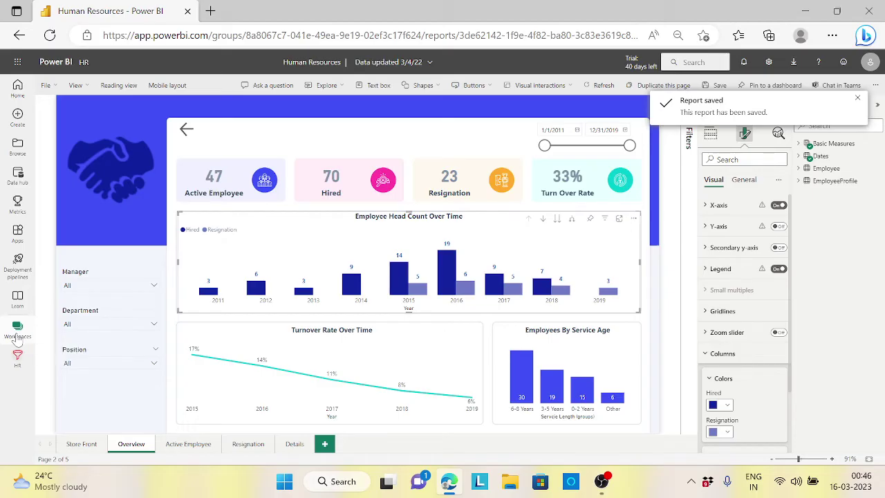
# - Reach HR Dashboard via Workspaces > HR and scroll to the live page tile with navy bars
pyautogui.click(17, 329)
pyautogui.click(69, 179)
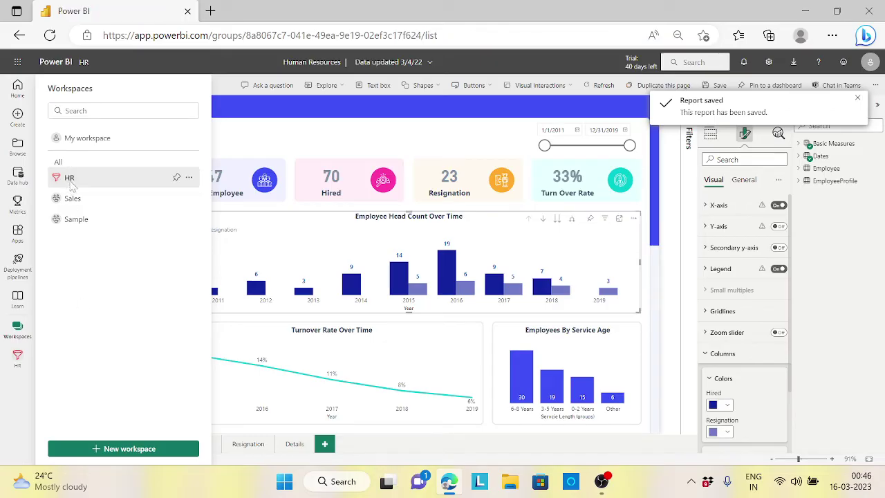
pyautogui.click(111, 209)
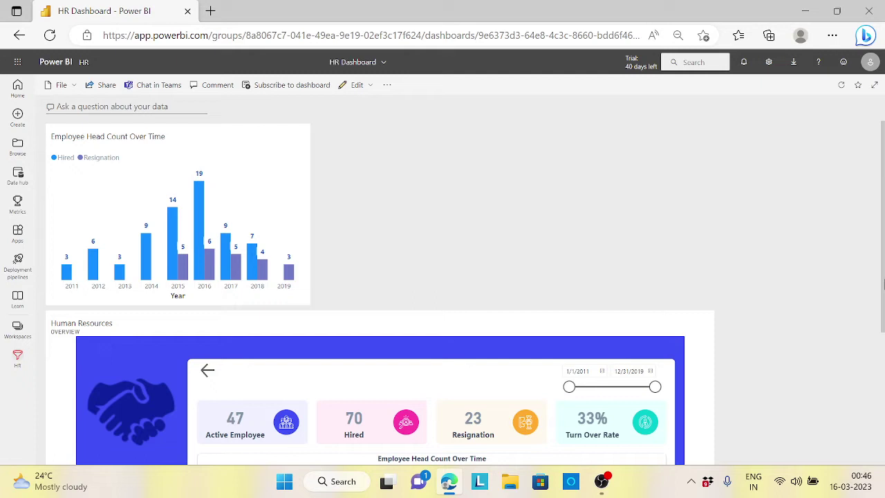
pyautogui.scroll(-3, 470, 356)
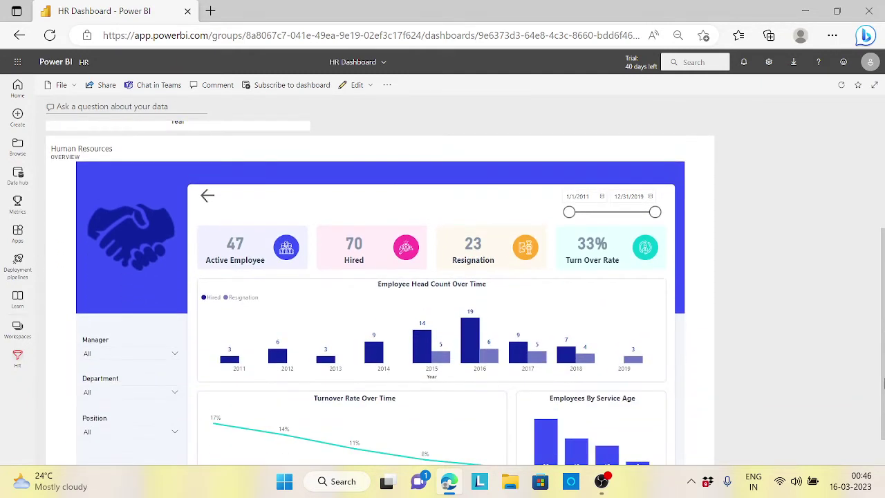
pyautogui.moveTo(470, 356)
# - Visit the Sales workspace, then return to HR and open the Human Resources report
pyautogui.click(18, 329)
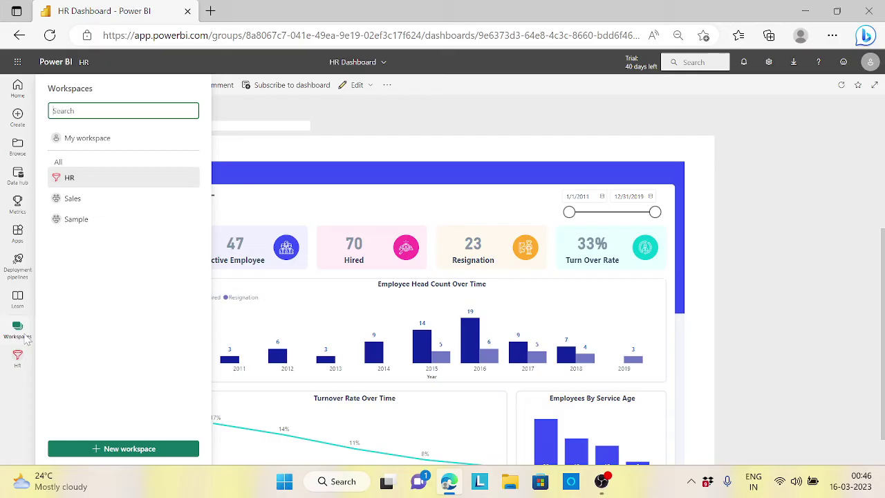
pyautogui.click(92, 197)
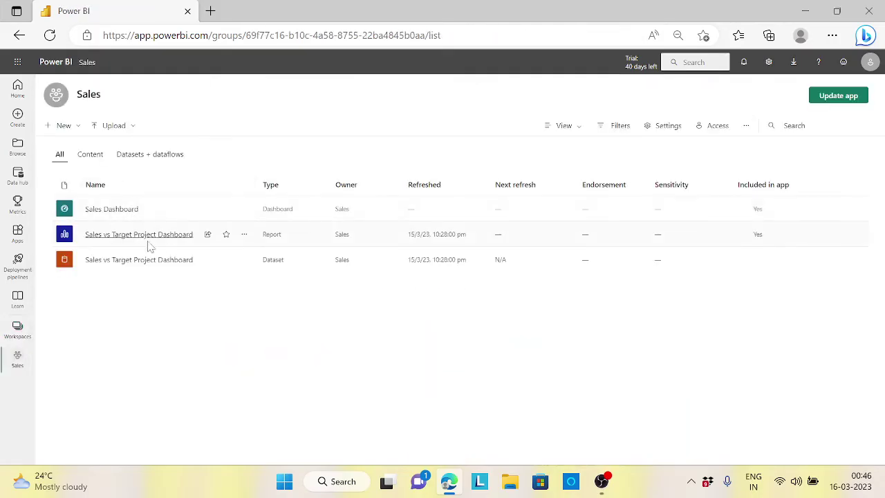
pyautogui.click(18, 333)
pyautogui.click(81, 181)
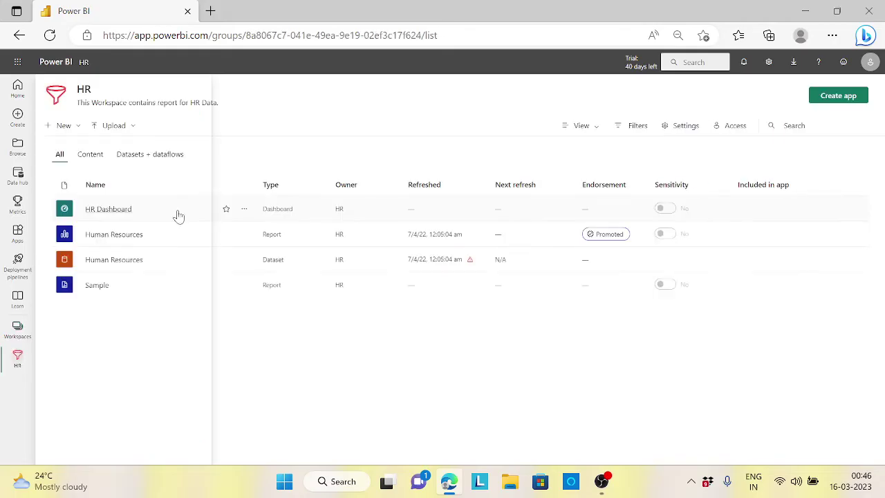
pyautogui.click(129, 235)
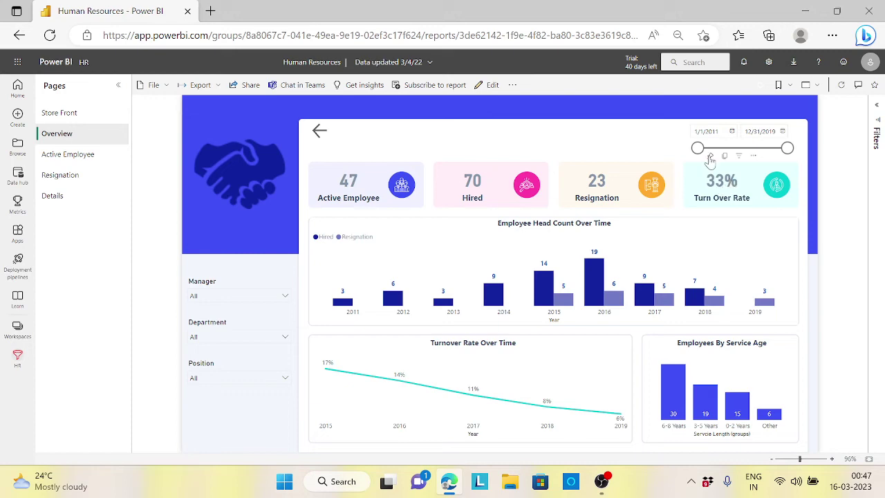
# - Pin the 33% Turn Over Rate card to HR Dashboard and open that tile's options there
pyautogui.click(710, 157)
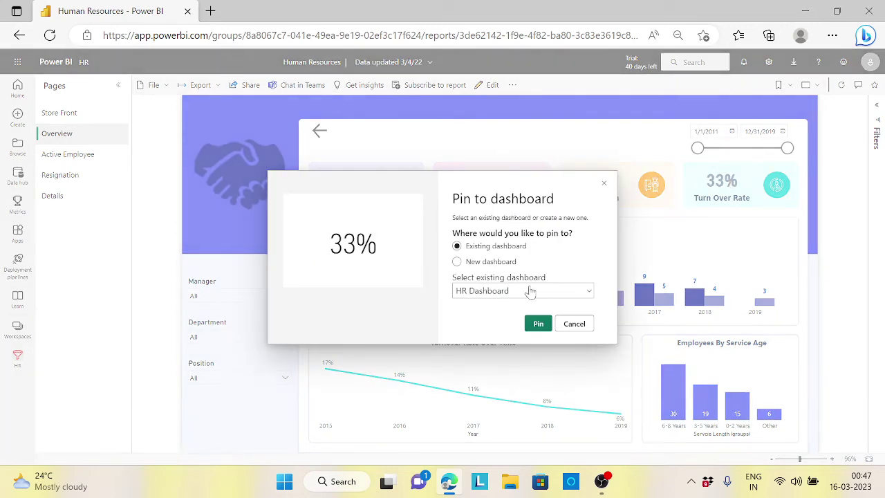
pyautogui.click(539, 325)
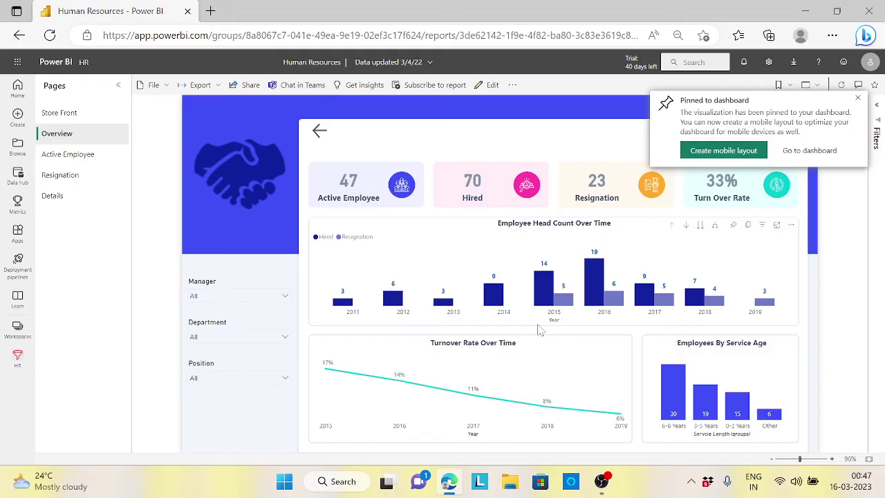
pyautogui.click(84, 63)
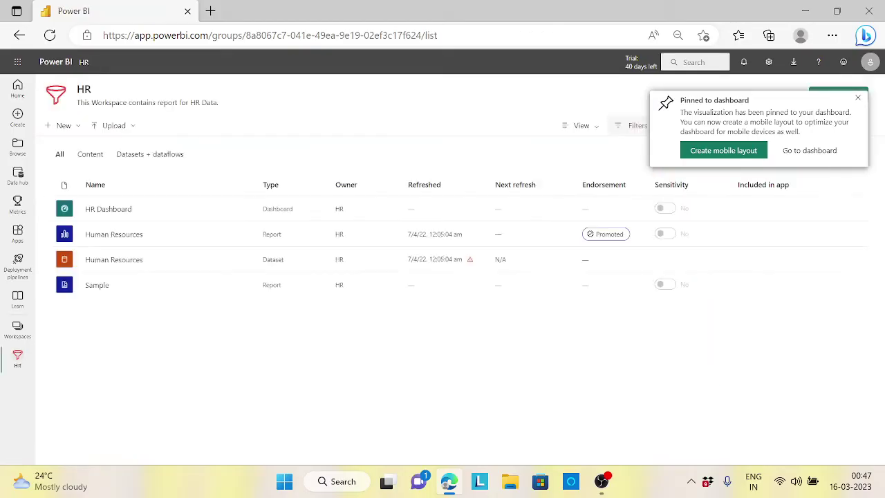
pyautogui.click(108, 209)
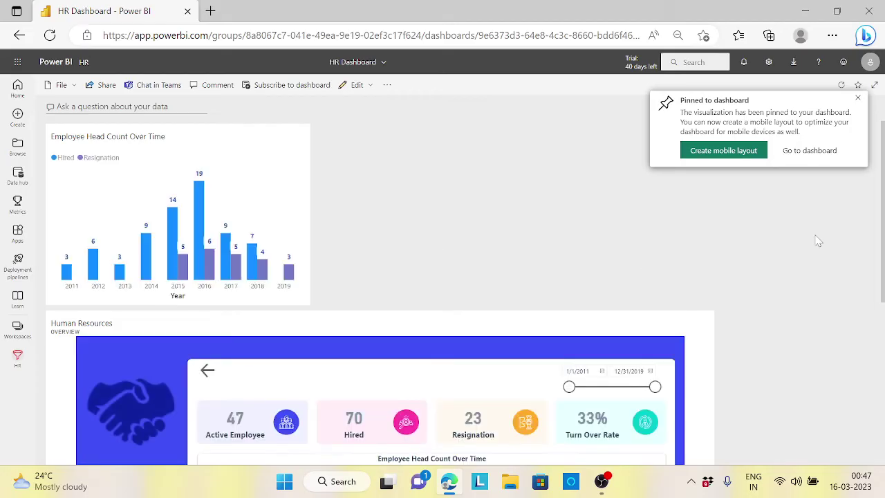
pyautogui.moveTo(884, 223); pyautogui.dragTo(883, 408)
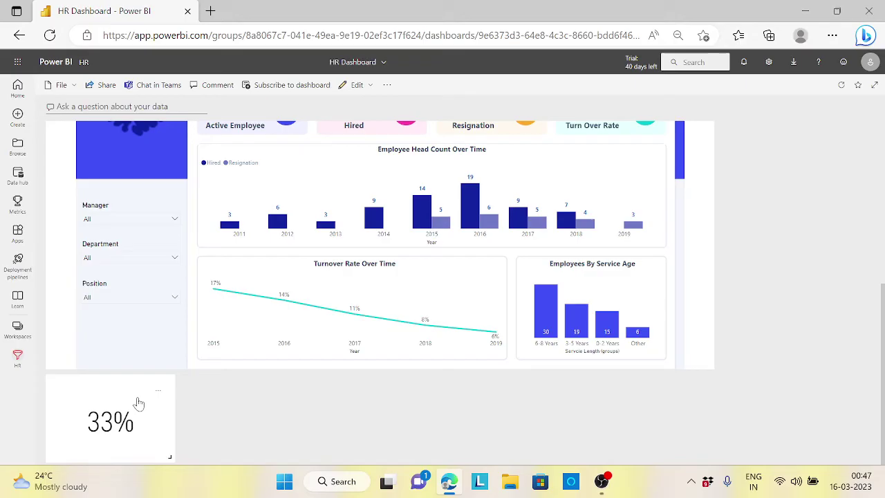
pyautogui.click(158, 391)
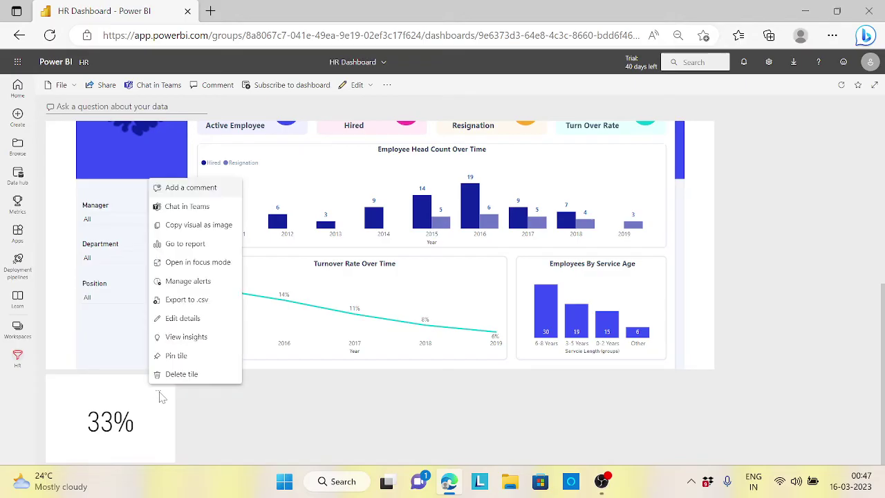
# - Add a Turn Over Rate alert rule on the 33% tile with threshold 0.52 and save it
pyautogui.click(199, 282)
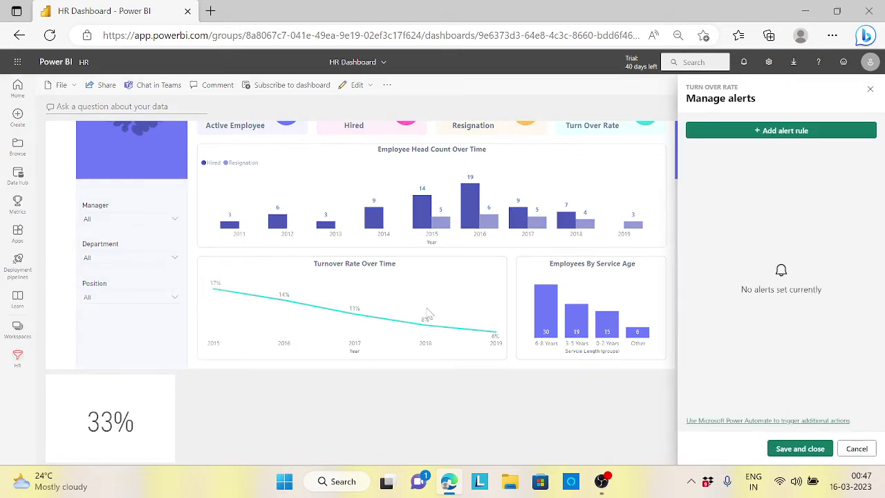
pyautogui.click(769, 138)
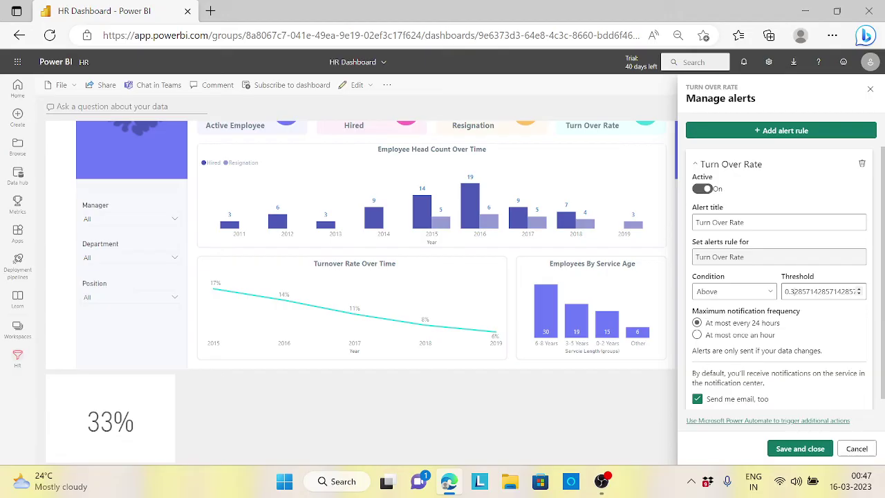
pyautogui.press('BackSpace')
pyautogui.write('5')
pyautogui.scroll(-1, 883, 358)
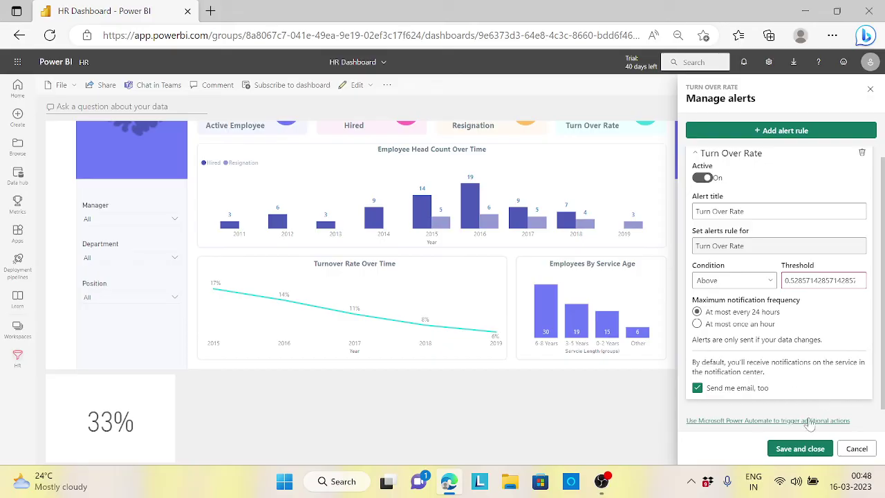
pyautogui.click(799, 450)
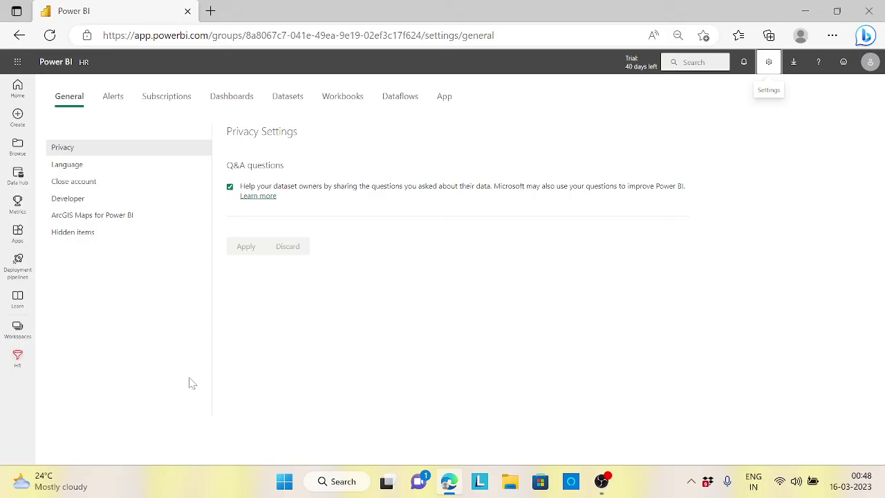
# - Show the Alerts settings listing the HR Dashboard's Turn Over Rate alert
pyautogui.click(114, 99)
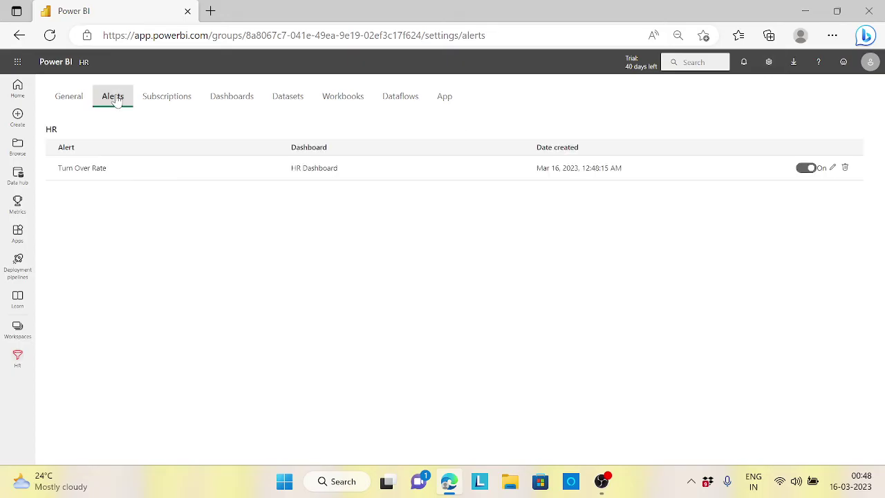
pyautogui.click(834, 168)
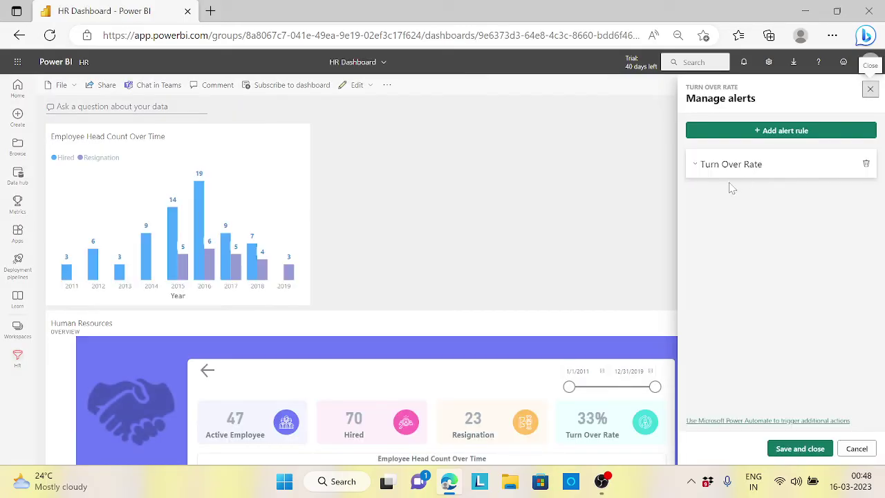
pyautogui.click(697, 164)
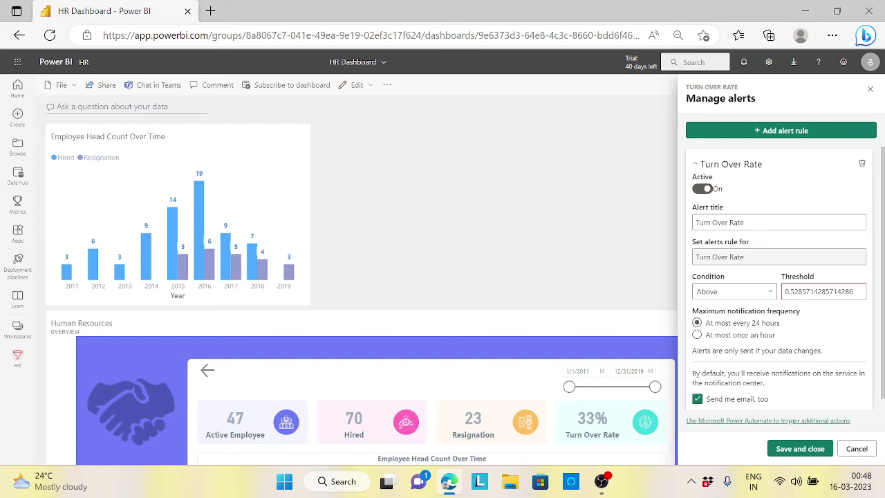
pyautogui.click(768, 63)
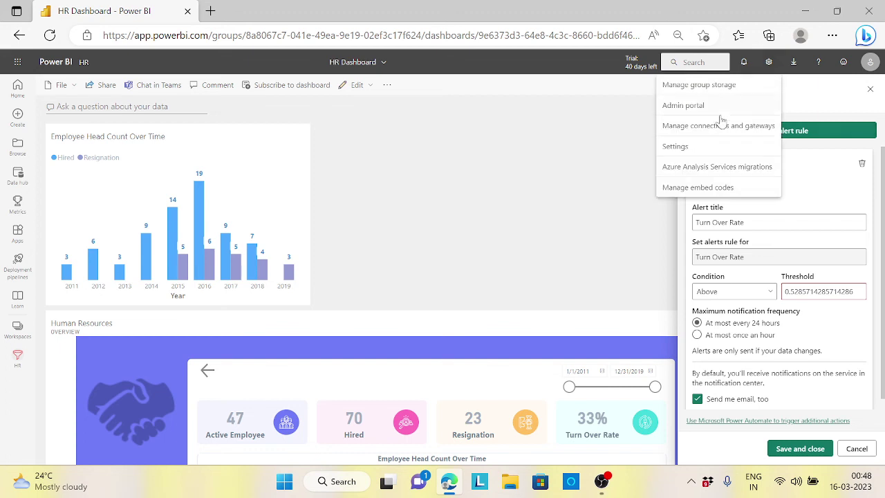
pyautogui.click(679, 147)
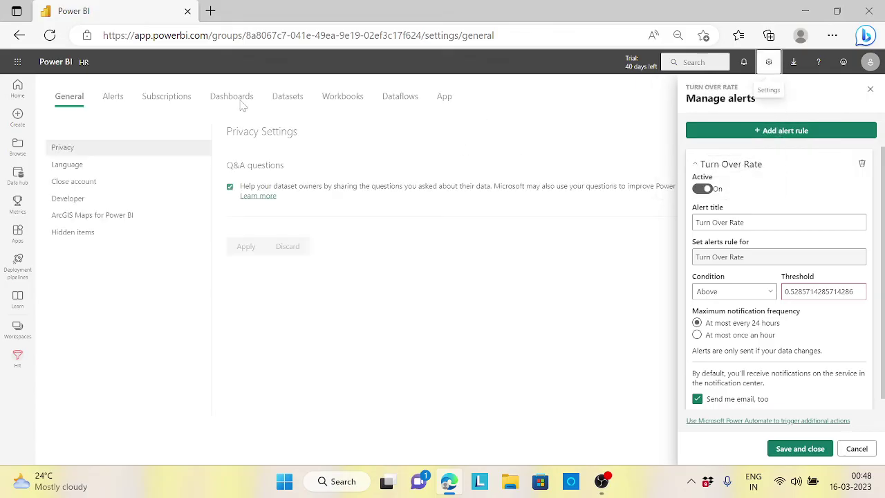
pyautogui.click(114, 99)
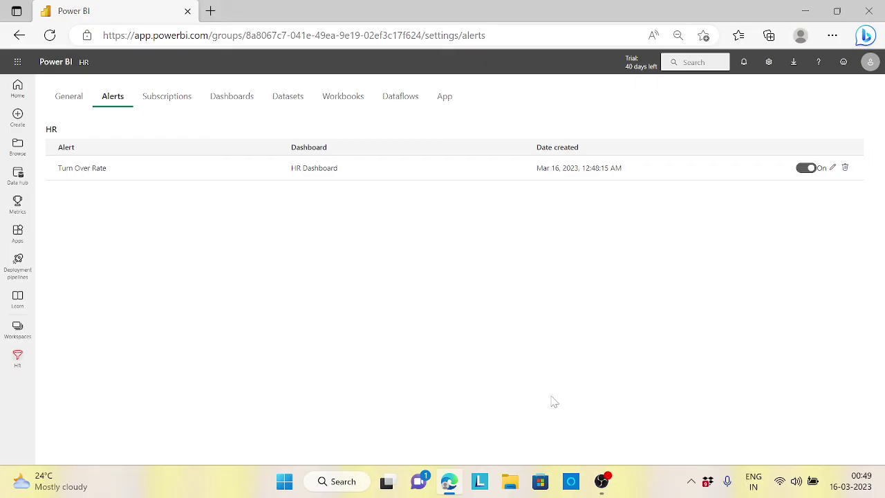
pyautogui.click(603, 482)
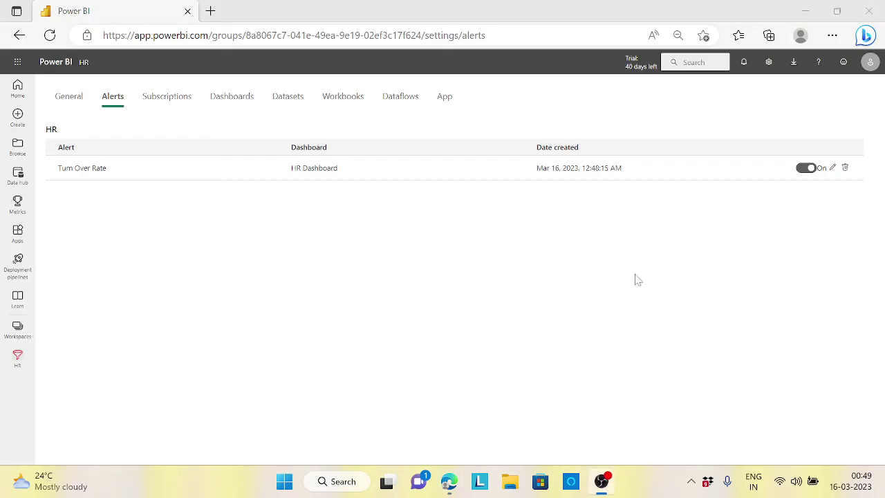